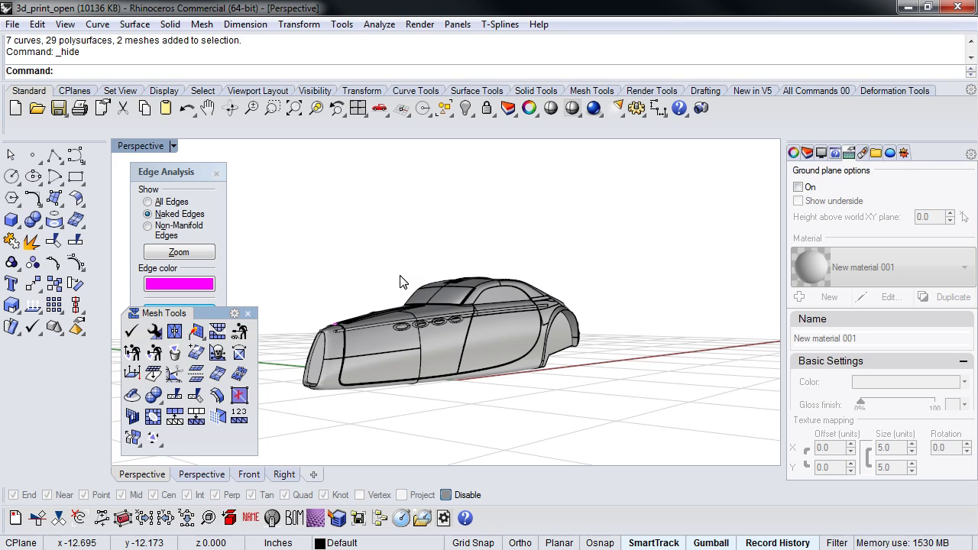
Show all hidden objects and delete the two meshed sphere halves together with the sphere surface between them.
{"action": "key", "text": "ctrl+alt+h"}
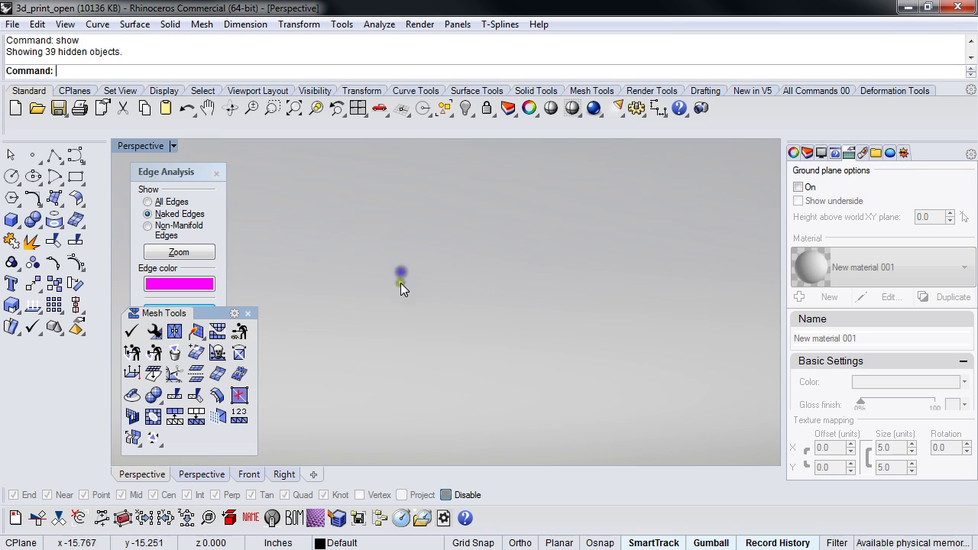
{"action": "right_click_drag", "start_coordinate": [400, 282], "coordinate": [436, 310], "text": "shift"}
{"action": "scroll", "coordinate": [377, 302], "scroll_direction": "down", "scroll_amount": 10}
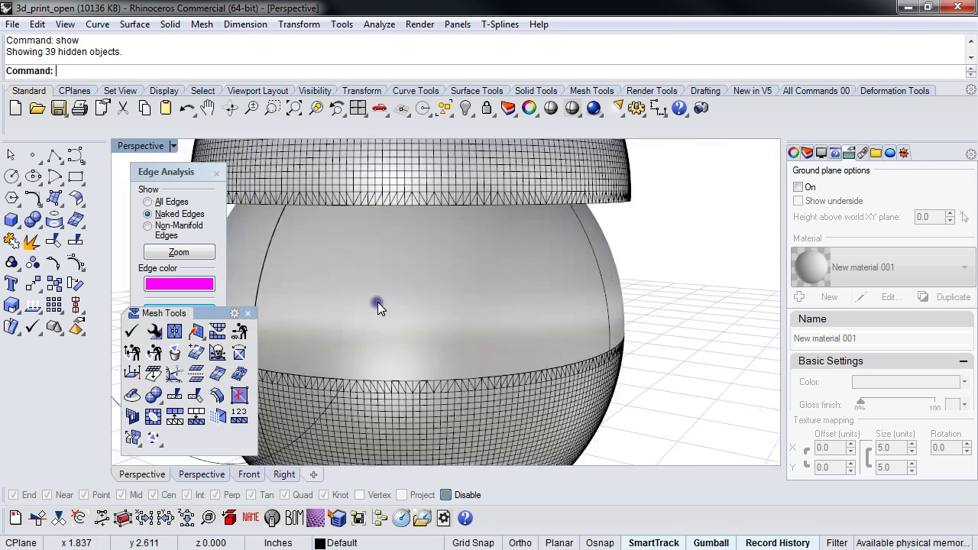
{"action": "scroll", "coordinate": [380, 301], "scroll_direction": "up", "scroll_amount": 6}
{"action": "left_click", "coordinate": [442, 207]}
{"action": "left_click", "coordinate": [521, 272], "text": "shift"}
{"action": "left_click", "coordinate": [527, 351], "text": "shift"}
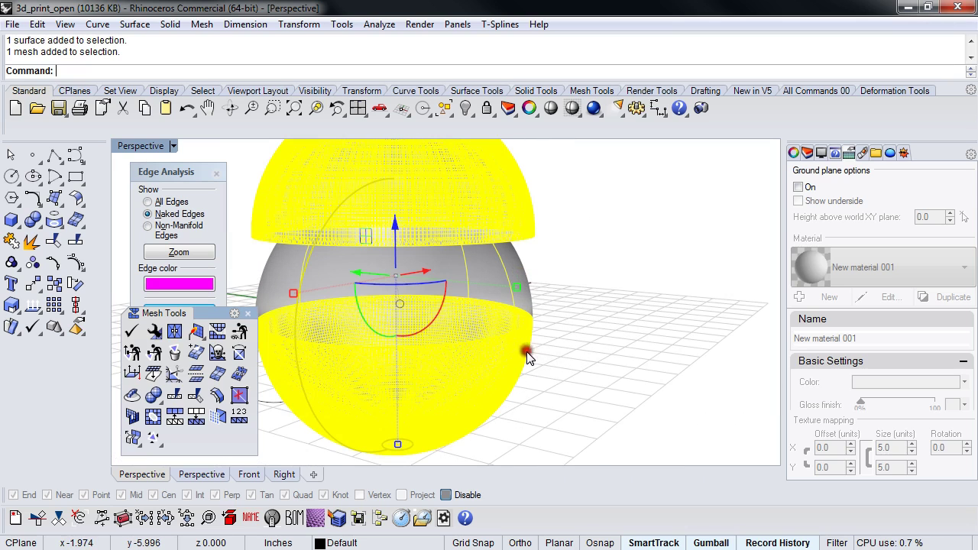
{"action": "key", "text": "Delete"}
Delete the two leftover construction curves beside the car model.
{"action": "left_click", "coordinate": [497, 264]}
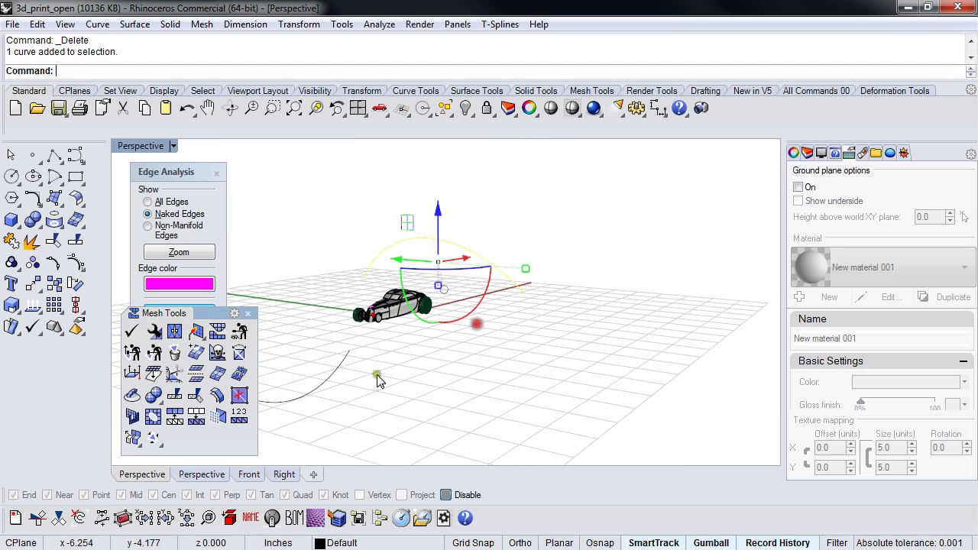
{"action": "left_click", "coordinate": [346, 386], "text": "shift"}
{"action": "key", "text": "Delete"}
Examine the car body polysurface from the side, the three-quarter angle and the front.
{"action": "scroll", "coordinate": [392, 332], "scroll_direction": "up", "scroll_amount": 10}
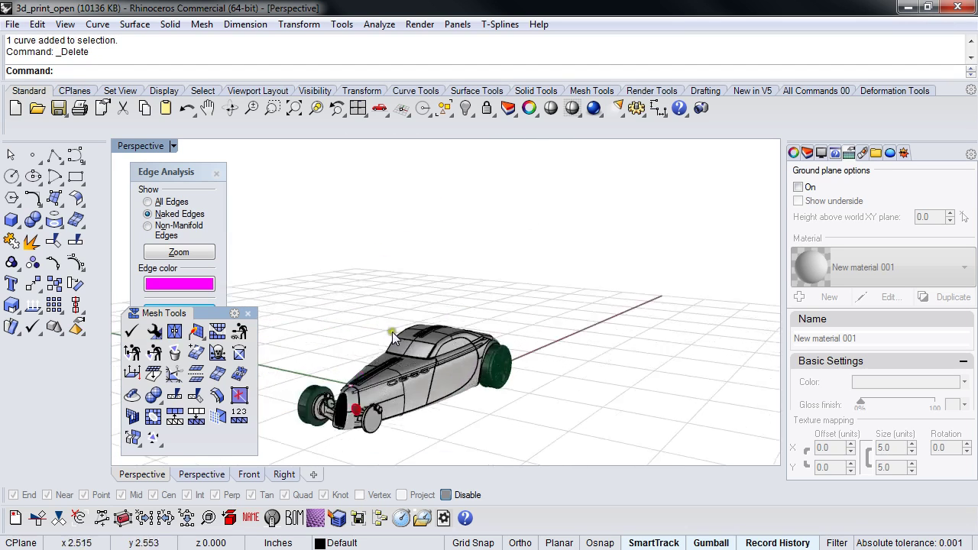
{"action": "right_click_drag", "start_coordinate": [544, 335], "coordinate": [520, 443]}
{"action": "left_click", "coordinate": [525, 378]}
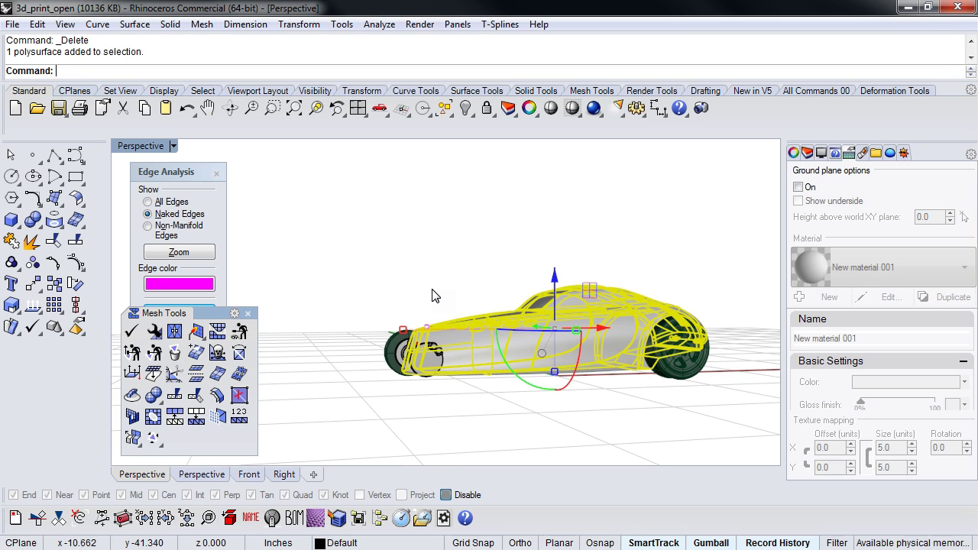
{"action": "left_click", "coordinate": [473, 400]}
{"action": "right_click_drag", "start_coordinate": [474, 400], "coordinate": [523, 374]}
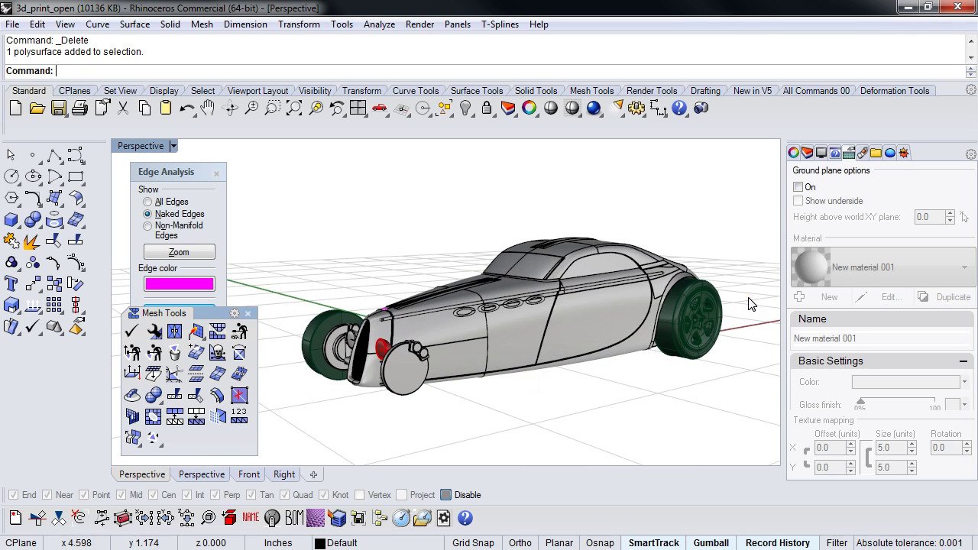
{"action": "left_click", "coordinate": [570, 357]}
{"action": "right_click_drag", "start_coordinate": [529, 396], "coordinate": [512, 386]}
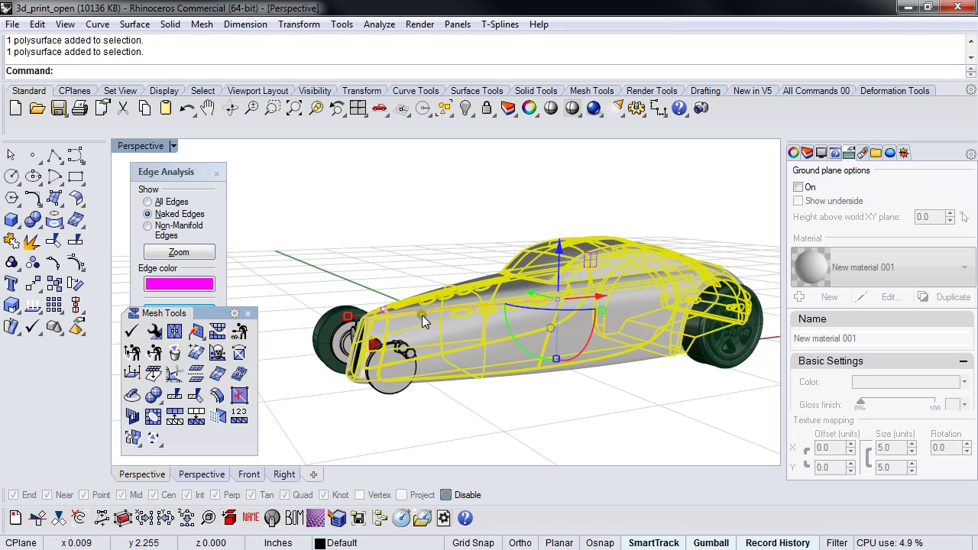
{"action": "right_click_drag", "start_coordinate": [476, 284], "coordinate": [412, 409]}
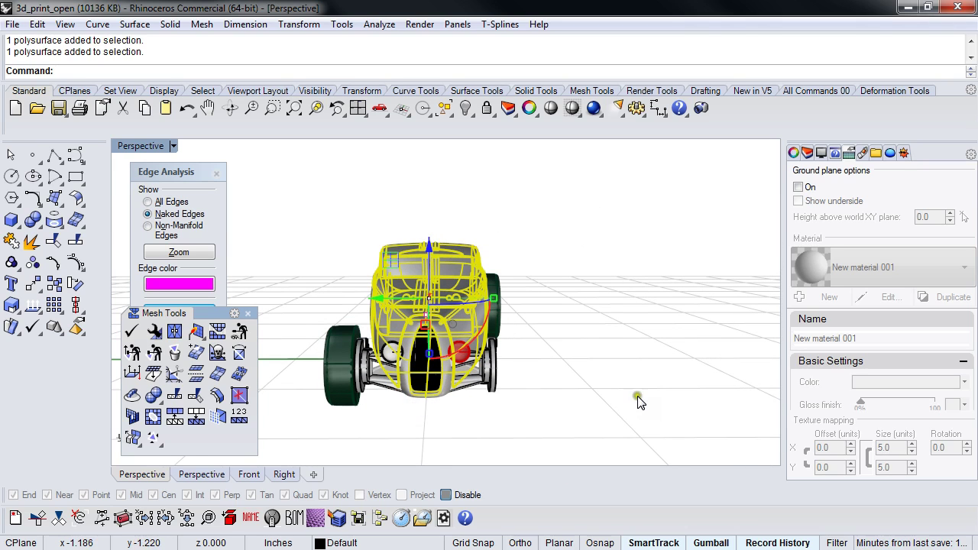
Isolate the car body polysurface by hiding all other objects.
{"action": "left_click", "coordinate": [569, 391]}
{"action": "left_click", "coordinate": [444, 316]}
{"action": "type", "text": "i"}
{"action": "right_click", "coordinate": [444, 315]}
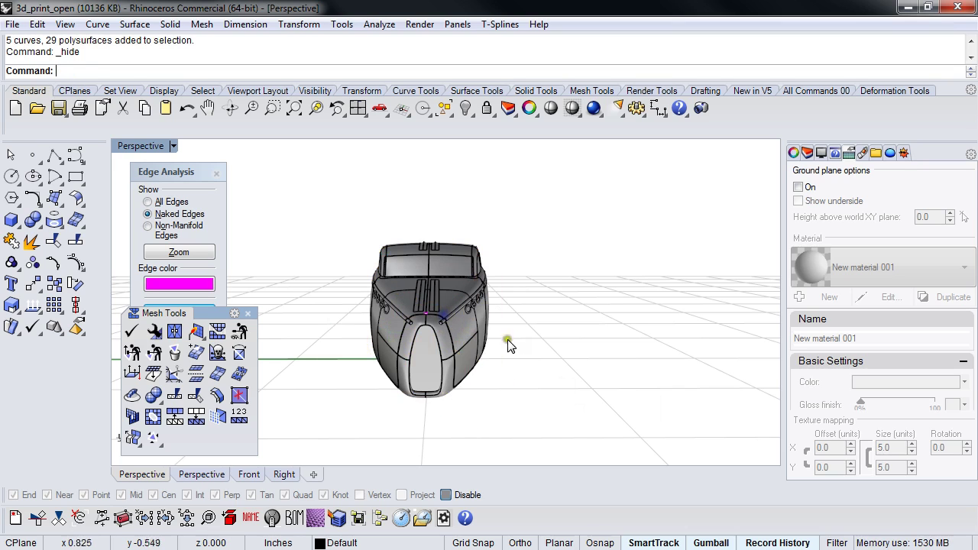
In the Top view, extract all body surfaces above the X axis and delete that half of the body.
{"action": "type", "text": "t"}
{"action": "right_click", "coordinate": [422, 348]}
{"action": "middle_click", "coordinate": [423, 348]}
{"action": "left_click", "coordinate": [366, 312]}
{"action": "left_click_drag", "start_coordinate": [323, 246], "coordinate": [756, 304]}
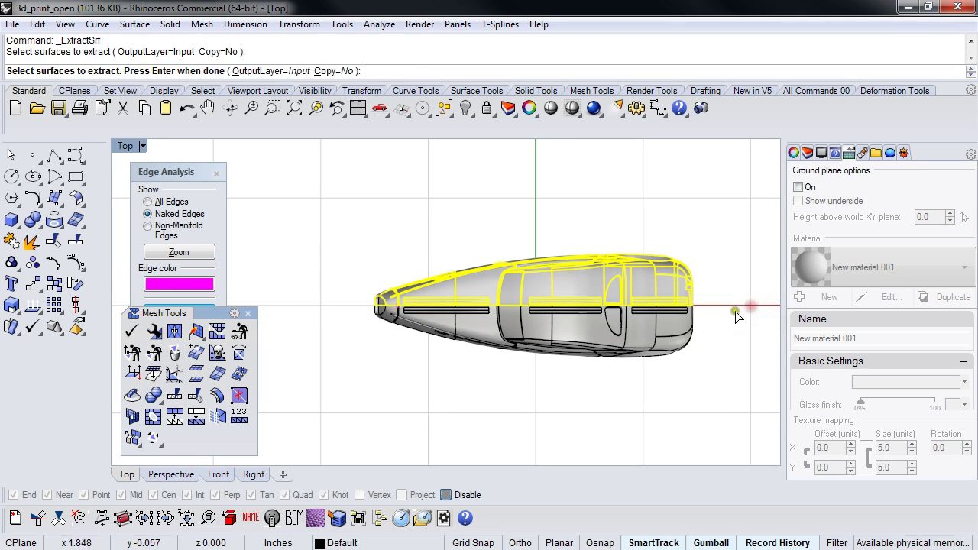
{"action": "right_click", "coordinate": [705, 327]}
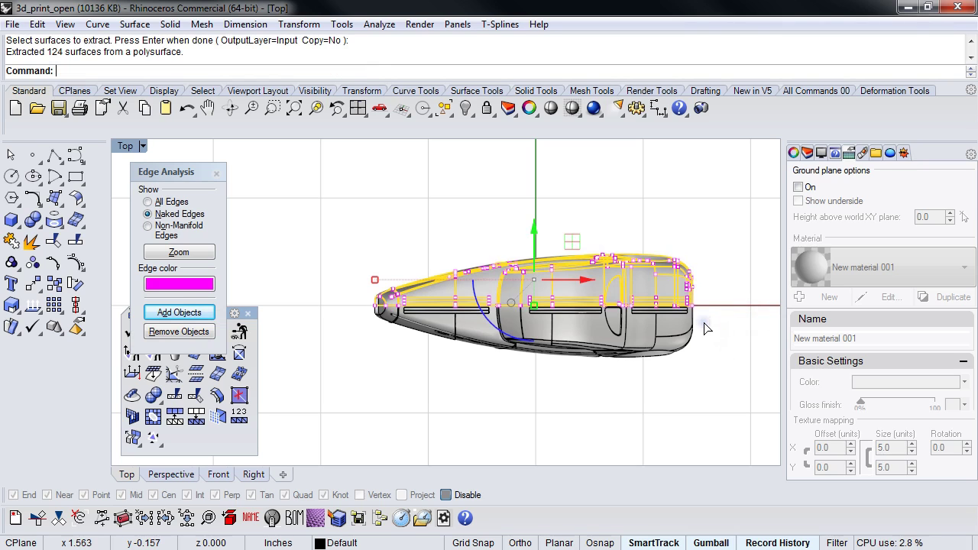
{"action": "key", "text": "Delete"}
Trim the remaining half of the body at the centre plane with TrimAtZero.
{"action": "middle_click", "coordinate": [705, 328]}
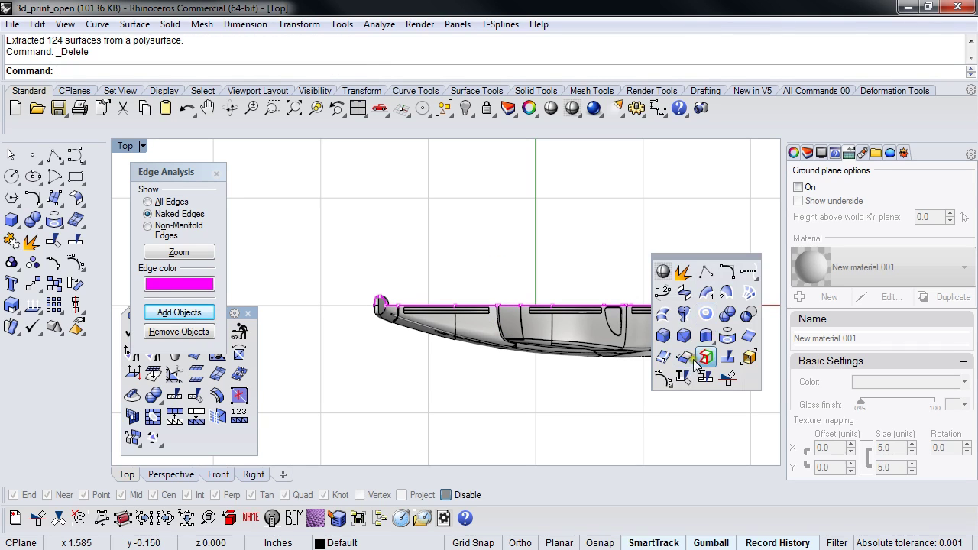
{"action": "left_click", "coordinate": [728, 378]}
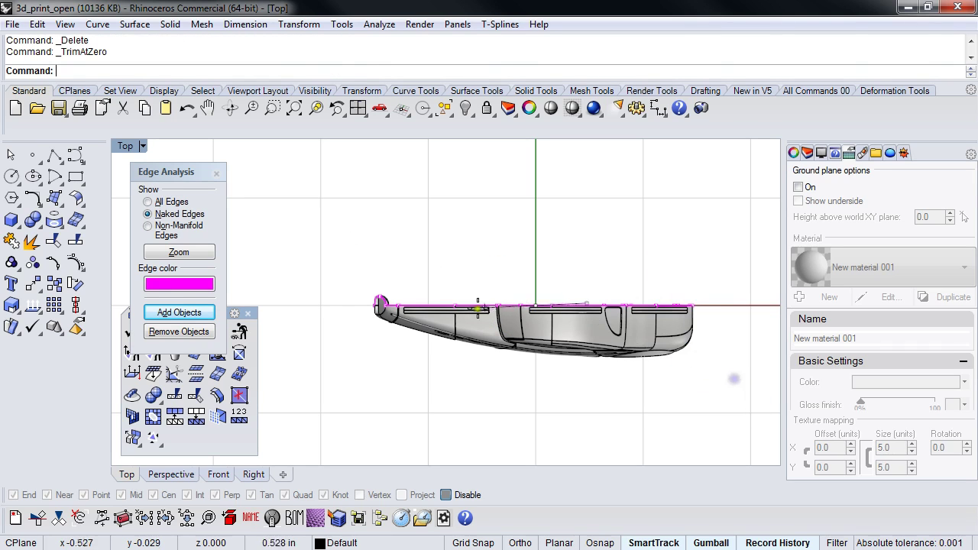
{"action": "left_click", "coordinate": [350, 299]}
{"action": "key", "text": "Escape"}
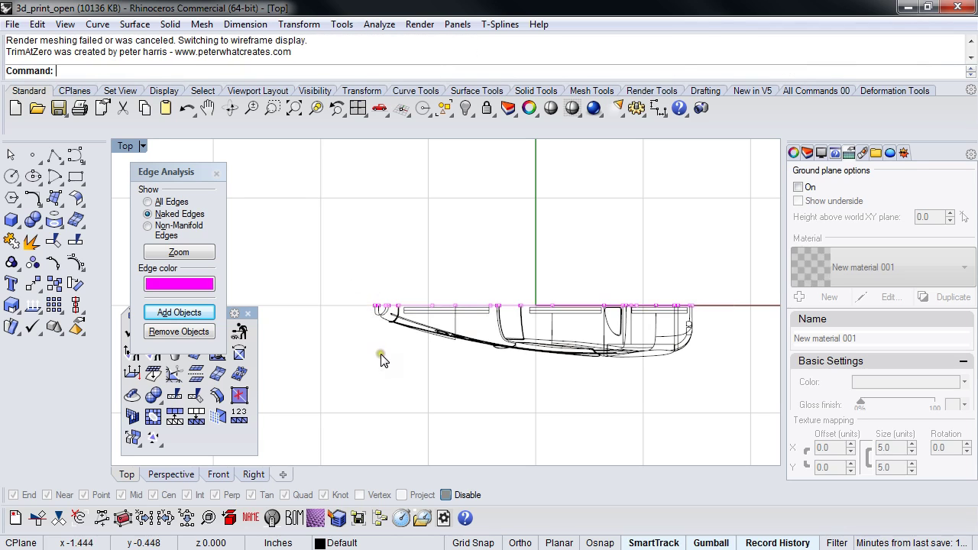
Return to the Perspective view and set its display mode to Shaded.
{"action": "key", "text": "ctrl+F4"}
{"action": "mouse_move", "coordinate": [375, 356]}
{"action": "right_mouse_down"}
{"action": "mouse_move", "coordinate": [369, 369]}
{"action": "mouse_move", "coordinate": [499, 328]}
{"action": "right_mouse_up"}
{"action": "middle_click", "coordinate": [499, 328]}
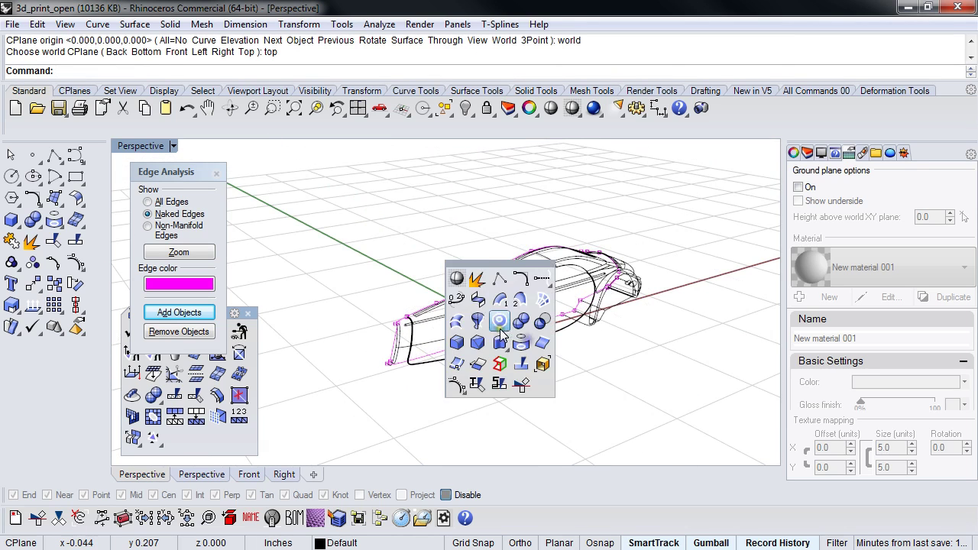
{"action": "left_click", "coordinate": [454, 277]}
{"action": "scroll", "coordinate": [500, 323], "scroll_direction": "up", "scroll_amount": 2}
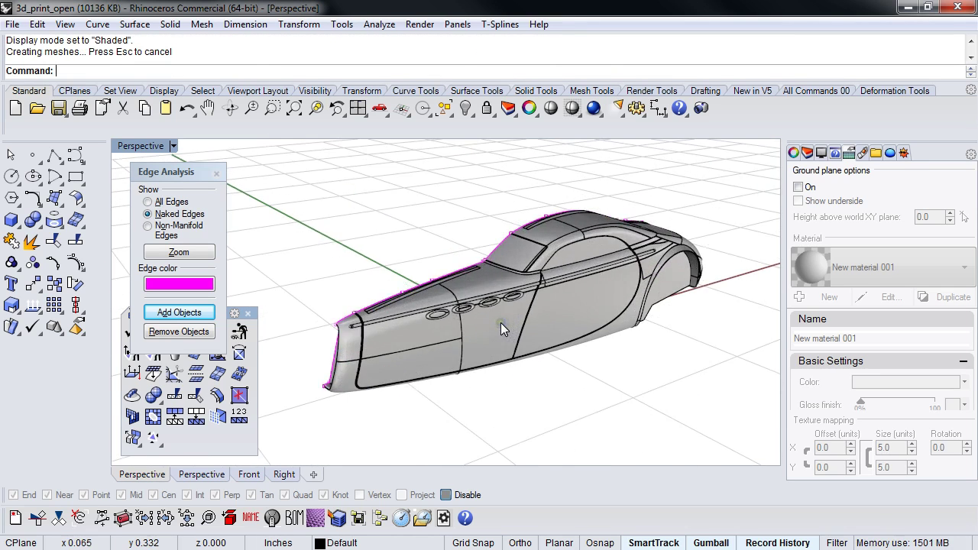
Mesh the half body with a 0.001 maximum edge-to-surface distance and 200 minimum initial grid quads.
{"action": "left_click", "coordinate": [490, 337]}
{"action": "key", "text": "Return"}
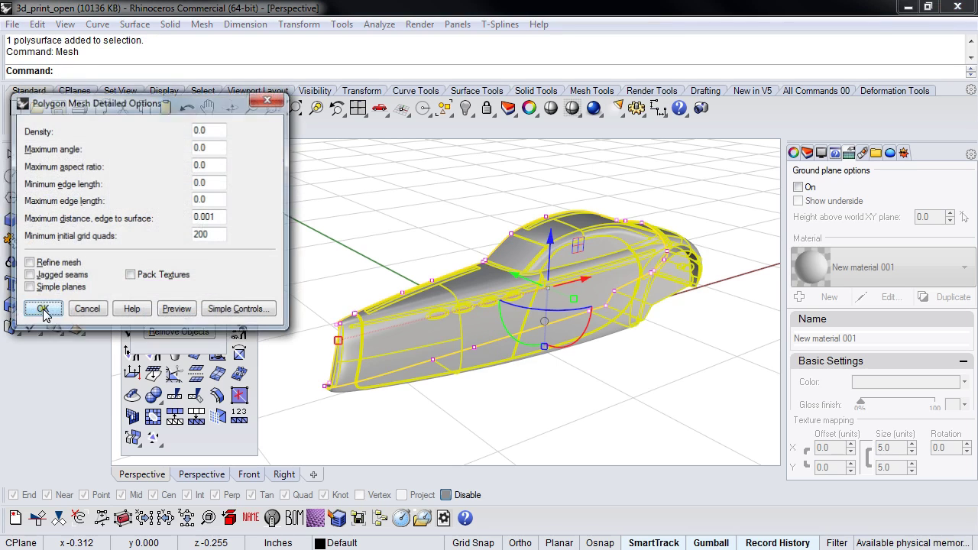
{"action": "left_click", "coordinate": [42, 309]}
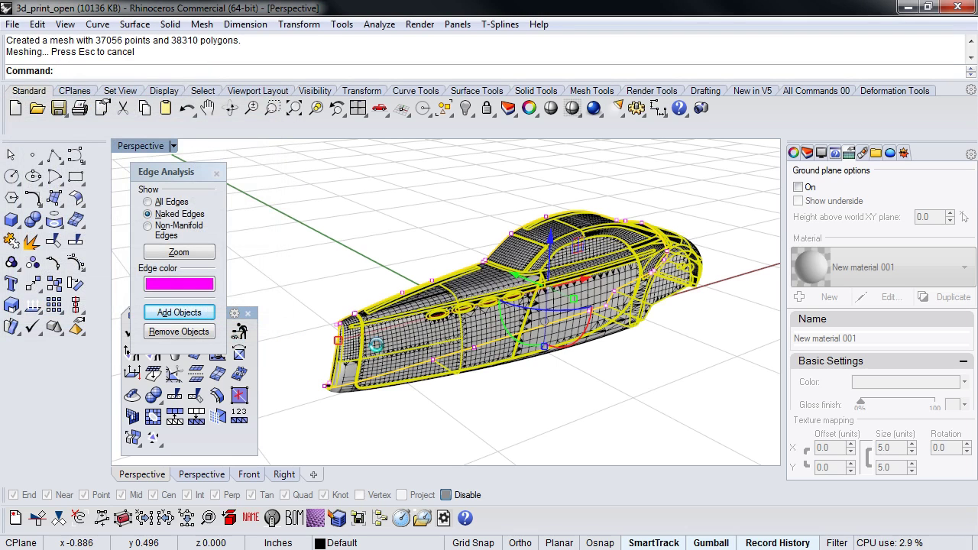
Hide the half-body polysurface and start a solid Offset Mesh on its mesh copy.
{"action": "key", "text": "ctrl+h"}
{"action": "right_click_drag", "start_coordinate": [376, 345], "coordinate": [454, 339]}
{"action": "left_click", "coordinate": [456, 339]}
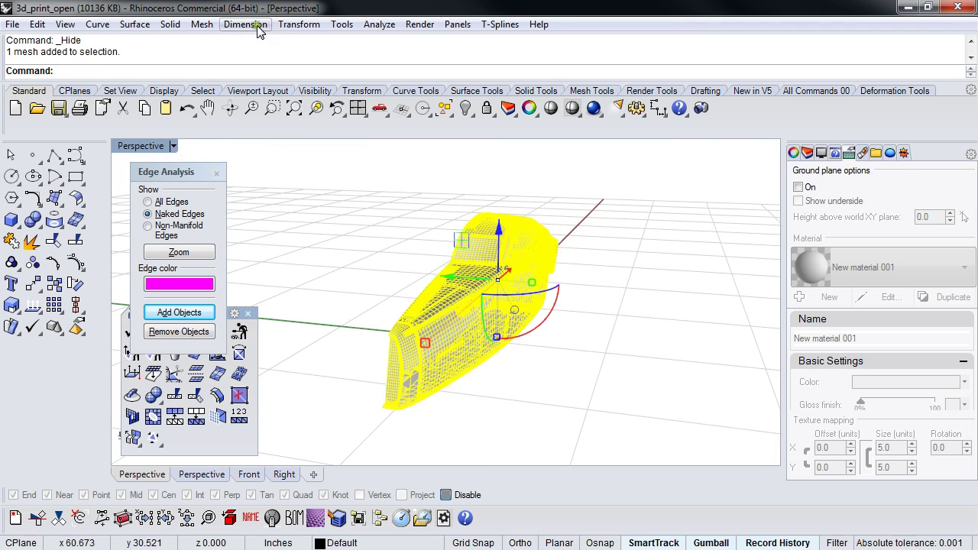
{"action": "left_click", "coordinate": [202, 23]}
{"action": "left_click", "coordinate": [107, 77]}
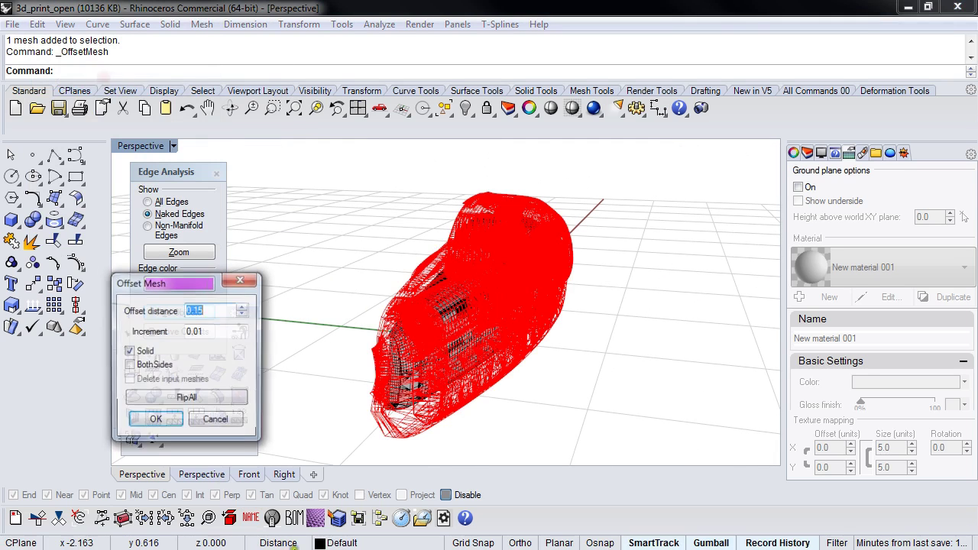
Try mesh offset distances of 0.16 and -0.16 and flip the offset direction.
{"action": "type", "text": "0.16"}
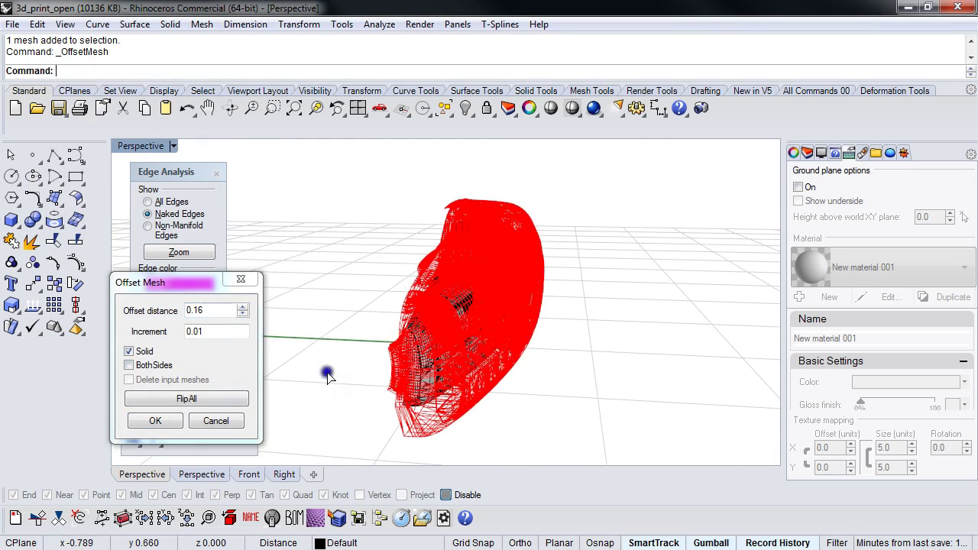
{"action": "right_click_drag", "start_coordinate": [327, 375], "coordinate": [251, 345]}
{"action": "left_click", "coordinate": [190, 310]}
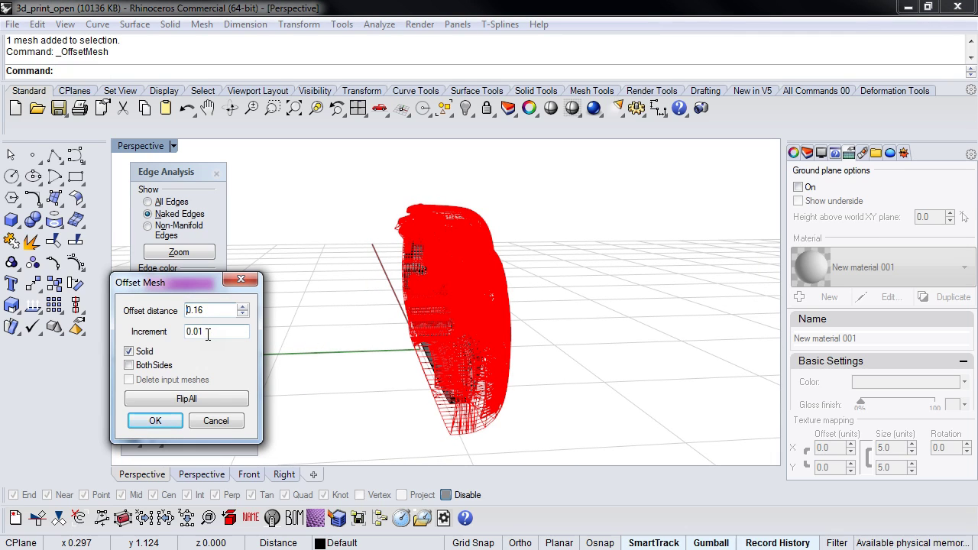
{"action": "mouse_move", "coordinate": [366, 382]}
{"action": "right_mouse_down"}
{"action": "mouse_move", "coordinate": [388, 394]}
{"action": "mouse_move", "coordinate": [378, 395]}
{"action": "right_mouse_up"}
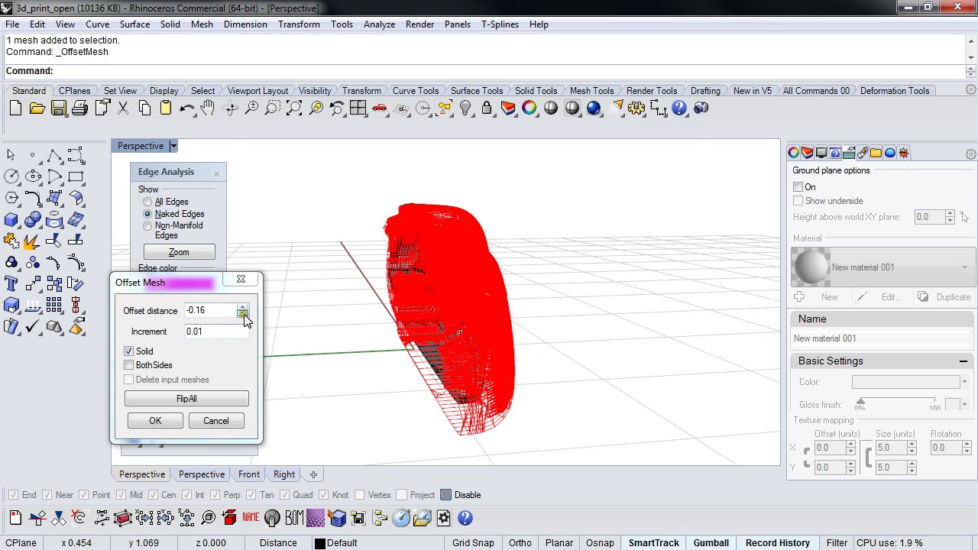
{"action": "left_click", "coordinate": [191, 403]}
{"action": "right_click_drag", "start_coordinate": [401, 405], "coordinate": [391, 403]}
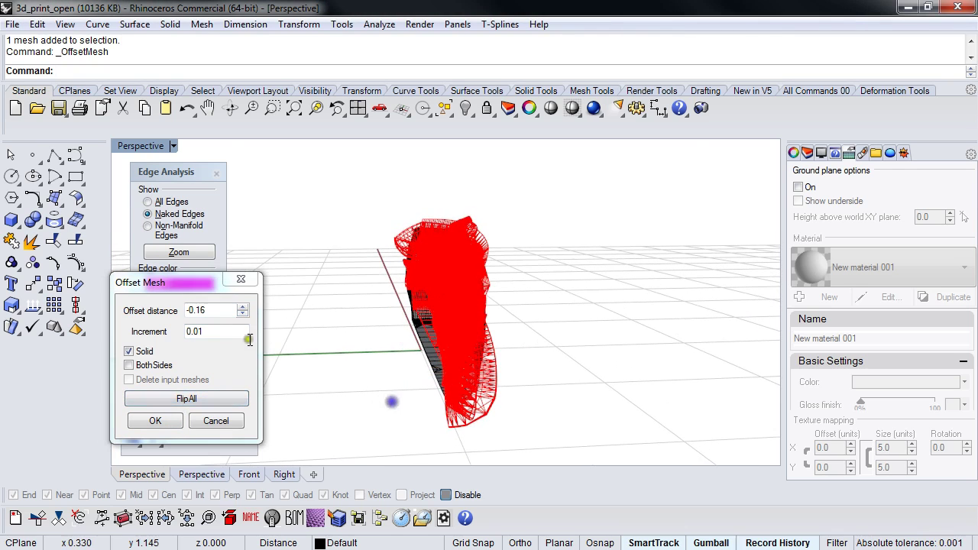
{"action": "right_click_drag", "start_coordinate": [284, 342], "coordinate": [313, 336]}
{"action": "scroll", "coordinate": [312, 336], "scroll_direction": "up", "scroll_amount": 2}
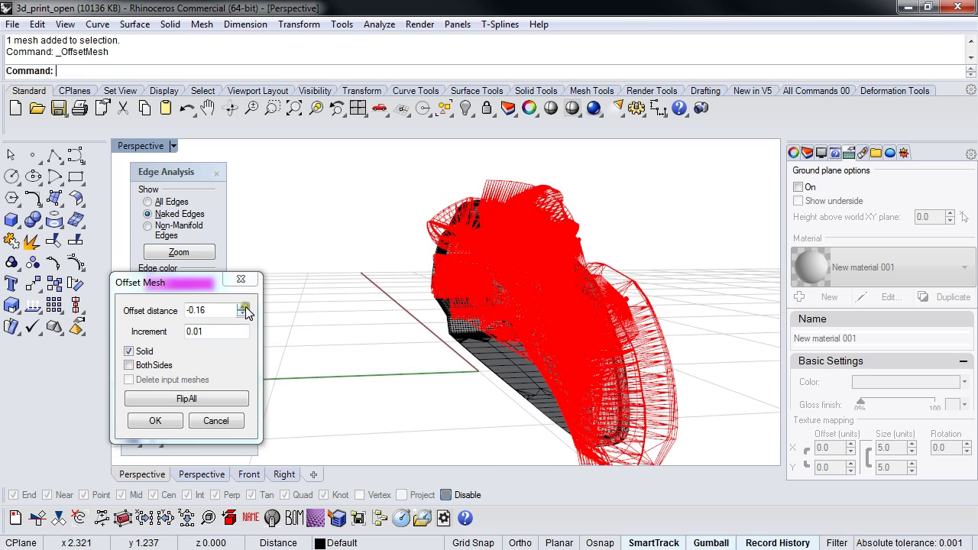
Set the mesh offset distance to 0.01, flip the offset direction and apply the solid offset.
{"action": "left_click", "coordinate": [245, 306]}
{"action": "left_click", "coordinate": [243, 306]}
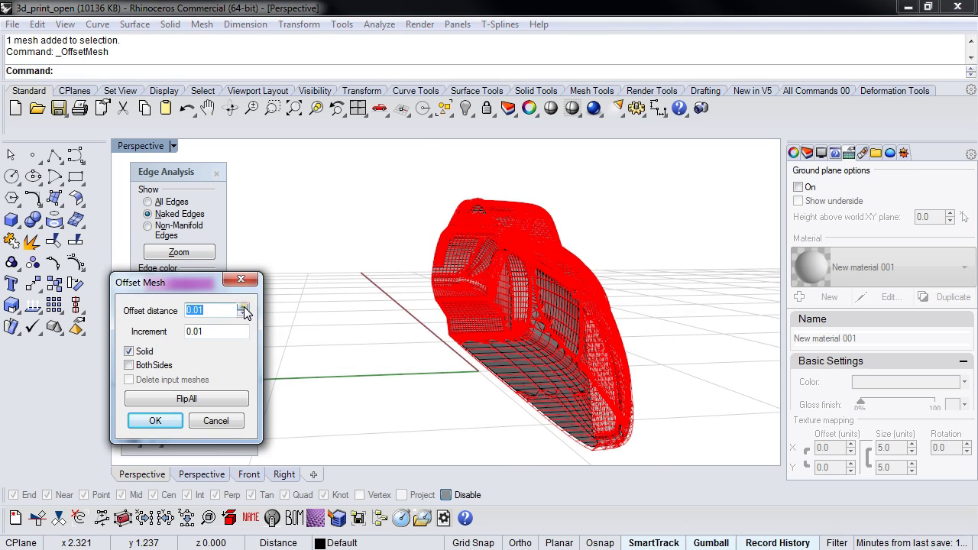
{"action": "left_click", "coordinate": [244, 307]}
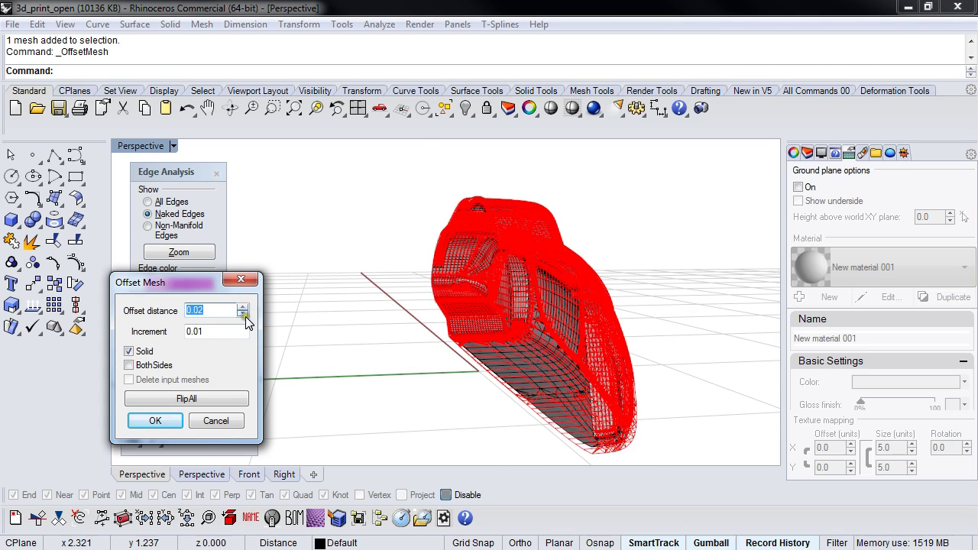
{"action": "left_click", "coordinate": [244, 316]}
{"action": "left_click", "coordinate": [205, 399]}
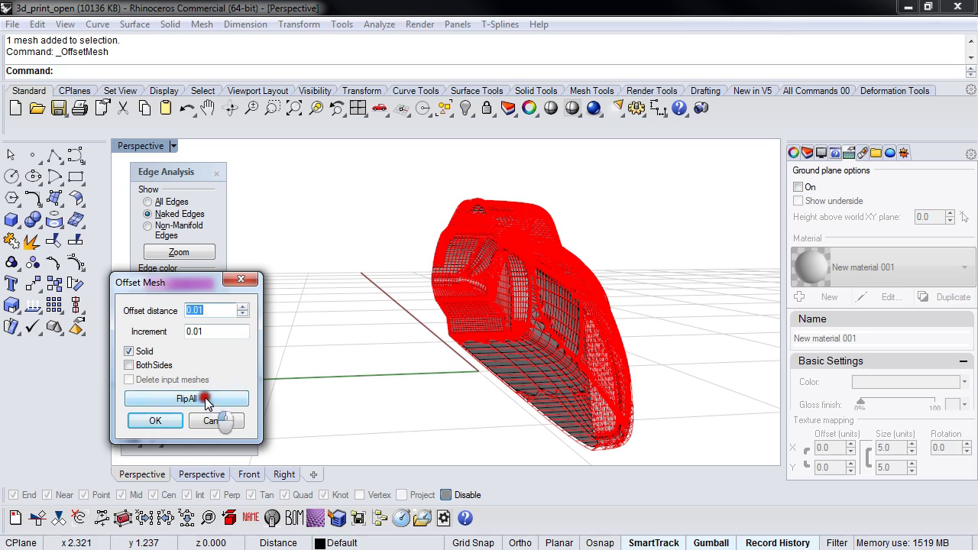
{"action": "right_click_drag", "start_coordinate": [424, 404], "coordinate": [520, 368]}
{"action": "left_click", "coordinate": [149, 420]}
Examine the thickened half-body mesh on its inside, underside and centre-plane edge.
{"action": "scroll", "coordinate": [532, 389], "scroll_direction": "down", "scroll_amount": 4}
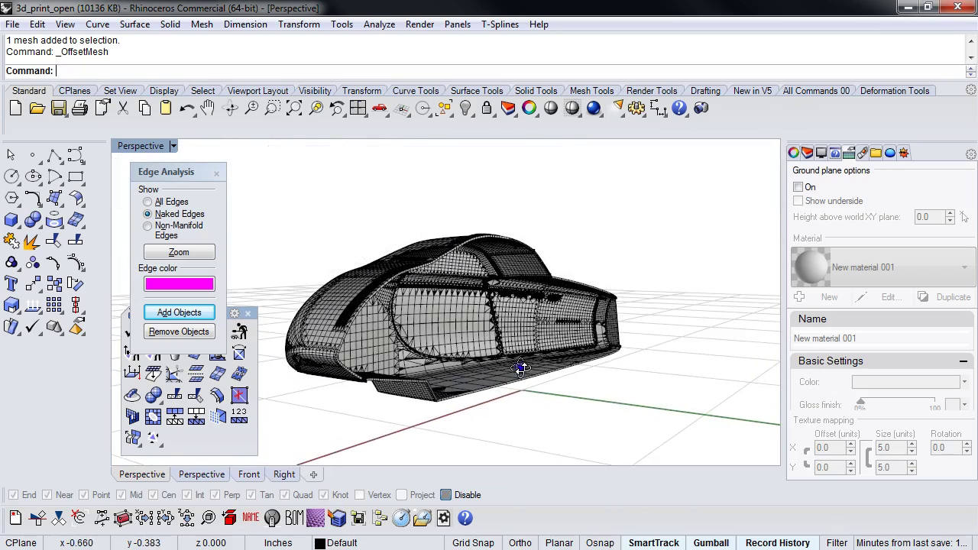
{"action": "scroll", "coordinate": [485, 366], "scroll_direction": "up", "scroll_amount": 6}
{"action": "right_click_drag", "start_coordinate": [401, 308], "coordinate": [480, 258]}
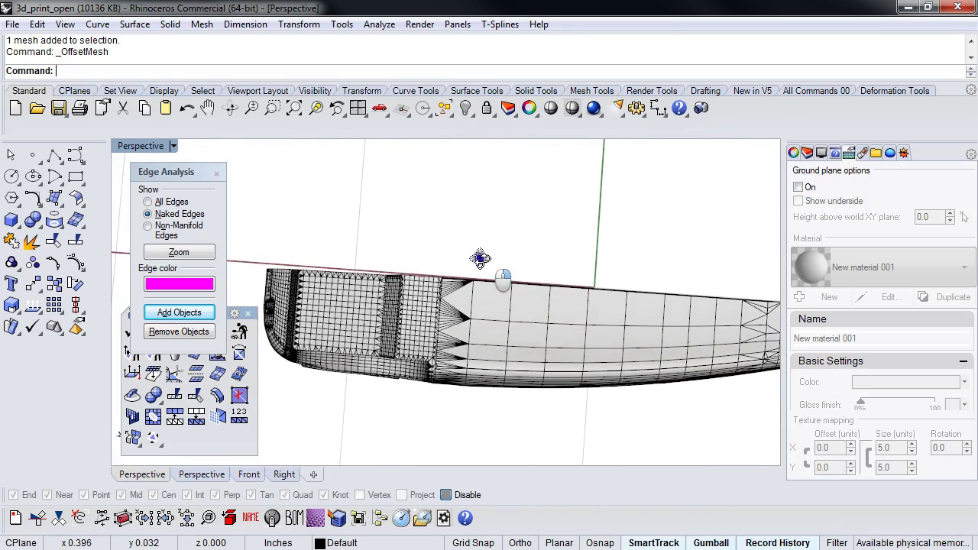
{"action": "right_click_drag", "start_coordinate": [455, 306], "coordinate": [456, 320]}
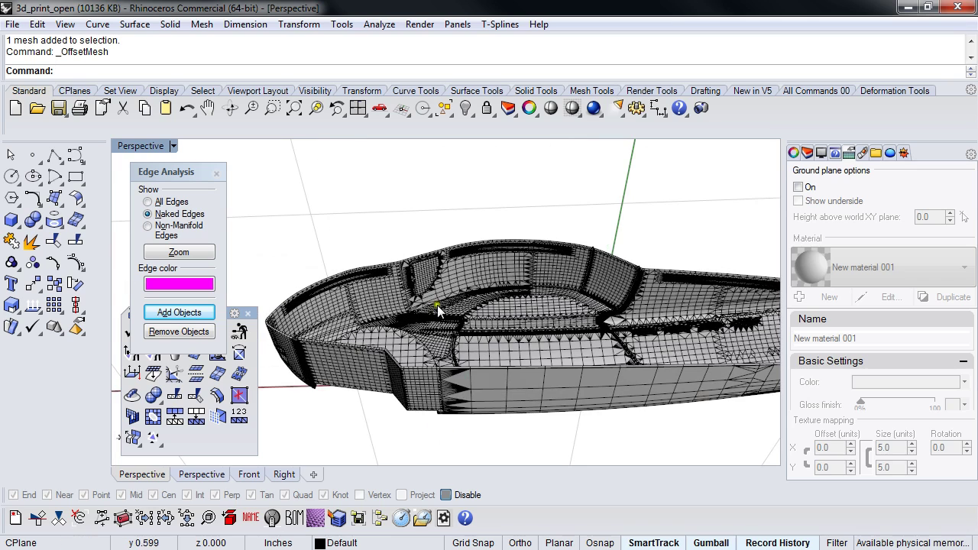
{"action": "scroll", "coordinate": [520, 308], "scroll_direction": "down", "scroll_amount": 4}
{"action": "right_click_drag", "start_coordinate": [519, 308], "coordinate": [445, 381]}
In the Top view, mirror the thickened half-body mesh across the X axis, starting the mirror plane at 0.
{"action": "left_click", "coordinate": [516, 337]}
{"action": "type", "text": "t"}
{"action": "right_click", "coordinate": [439, 367]}
{"action": "type", "text": "m"}
{"action": "right_click", "coordinate": [438, 367]}
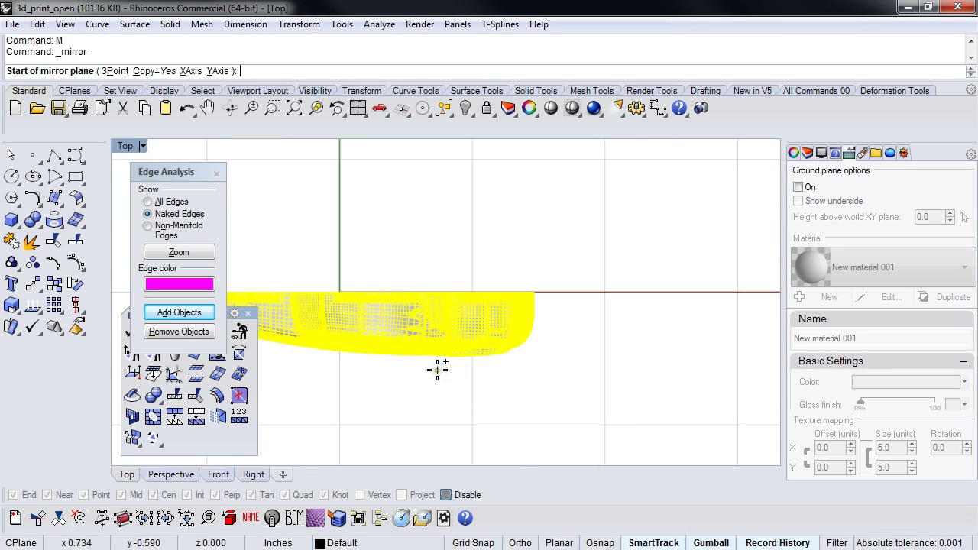
{"action": "type", "text": "0"}
{"action": "key", "text": "Return"}
{"action": "left_click", "coordinate": [558, 354]}
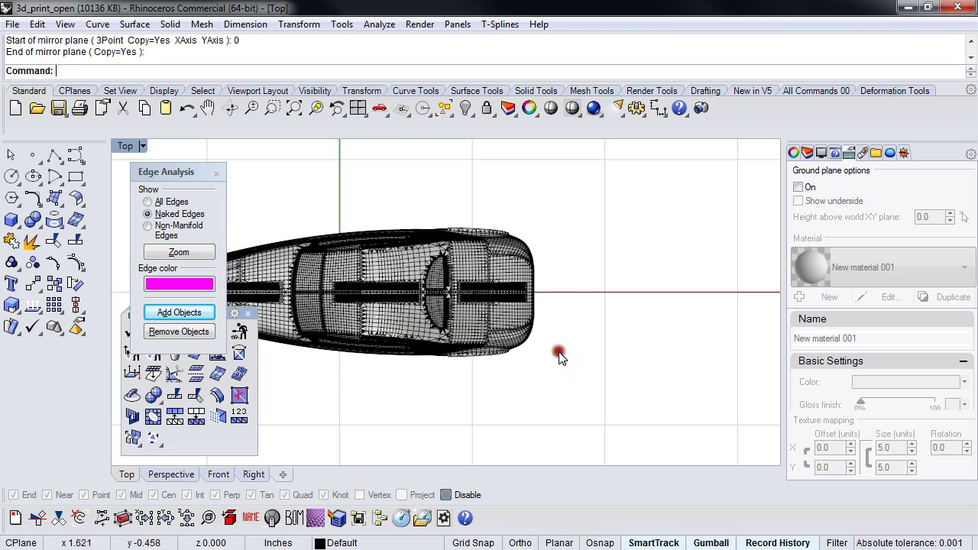
In the Perspective view, move the original half-body mesh away from the centre plane with the gumball to separate both halves.
{"action": "type", "text": "p"}
{"action": "right_click", "coordinate": [437, 375]}
{"action": "right_click_drag", "start_coordinate": [375, 399], "coordinate": [589, 337]}
{"action": "right_click_drag", "start_coordinate": [360, 371], "coordinate": [451, 359]}
{"action": "left_click", "coordinate": [466, 342]}
{"action": "left_click_drag", "start_coordinate": [463, 265], "coordinate": [581, 272]}
{"action": "left_click", "coordinate": [456, 284]}
{"action": "right_click_drag", "start_coordinate": [497, 368], "coordinate": [386, 357]}
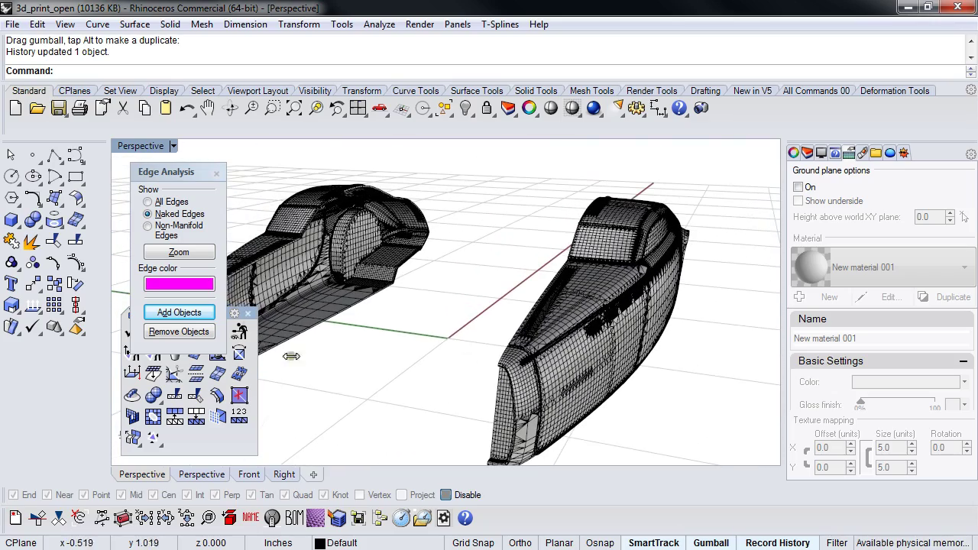
Close the floating mesh tools and the edge analysis, and examine the inside and outside of the two separated half-body meshes.
{"action": "left_click", "coordinate": [248, 313]}
{"action": "left_click", "coordinate": [216, 174]}
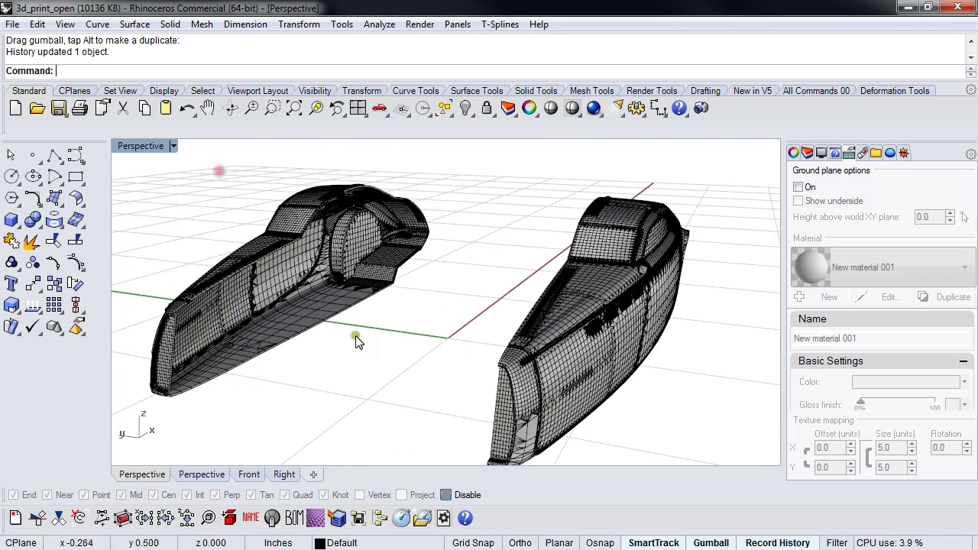
{"action": "right_click_drag", "start_coordinate": [356, 341], "coordinate": [372, 372]}
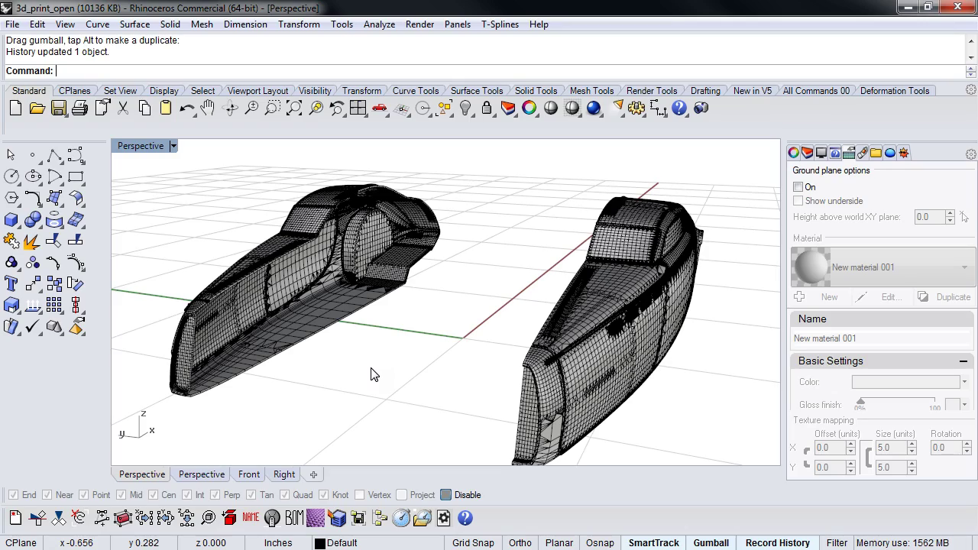
{"action": "right_click_drag", "start_coordinate": [371, 374], "coordinate": [389, 362]}
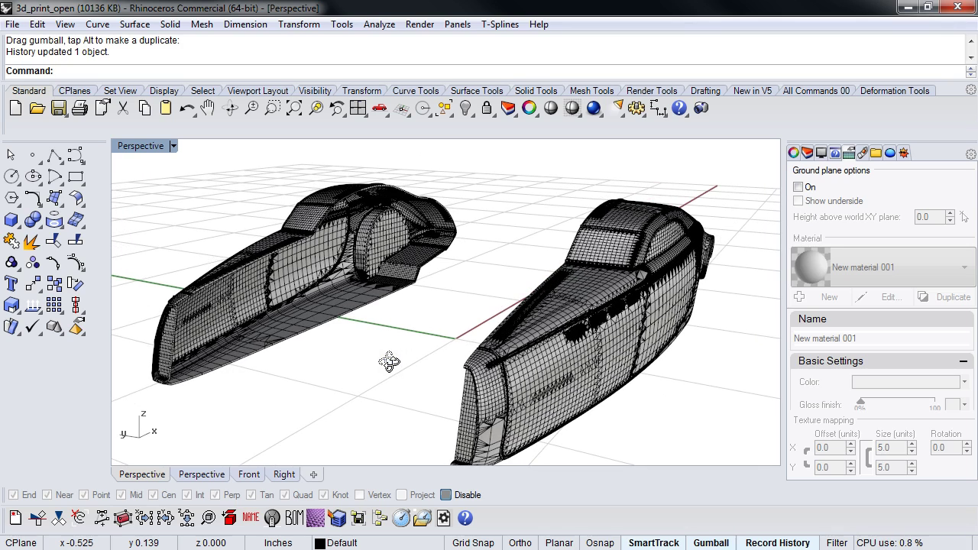
{"action": "left_click", "coordinate": [412, 347]}
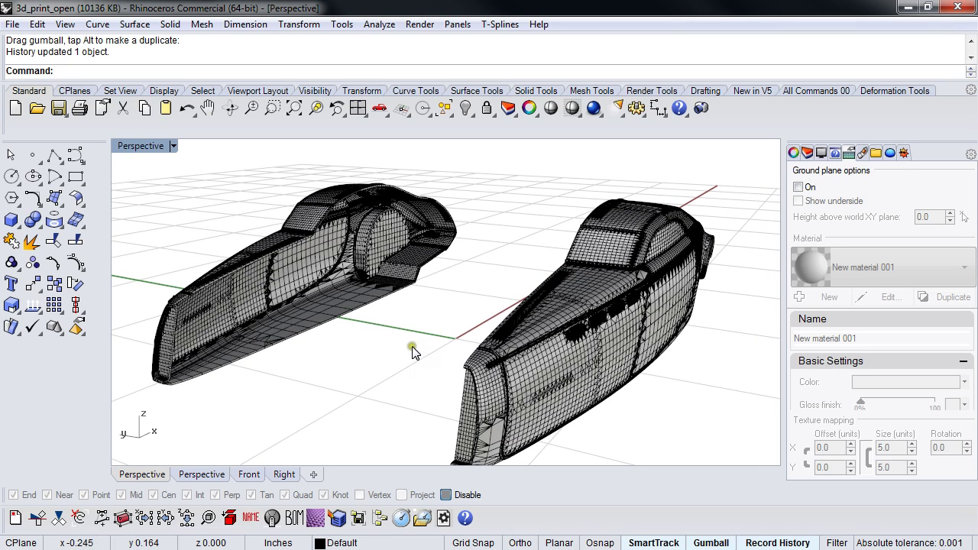
{"action": "right_click_drag", "start_coordinate": [431, 356], "coordinate": [371, 360]}
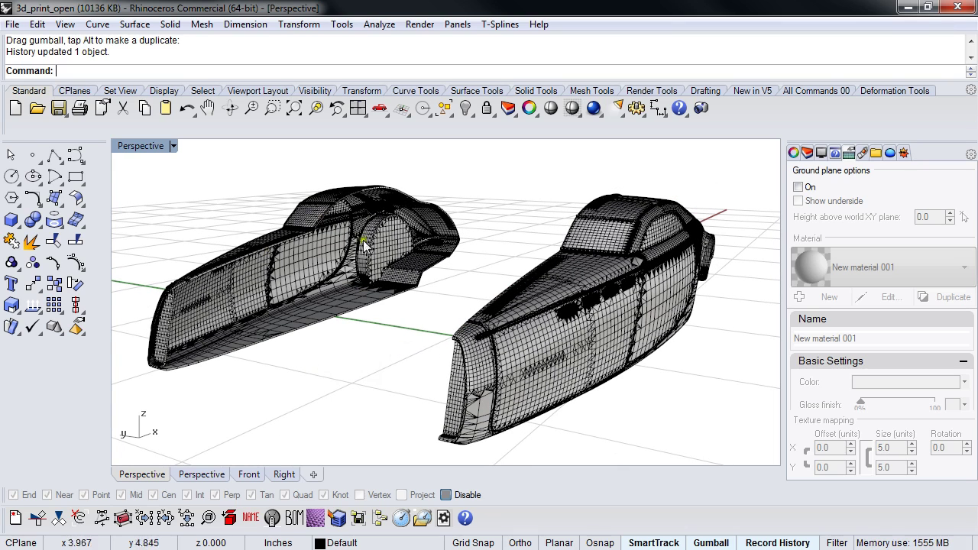
{"action": "left_click", "coordinate": [316, 298]}
{"action": "middle_click", "coordinate": [283, 410]}
{"action": "left_click", "coordinate": [152, 390]}
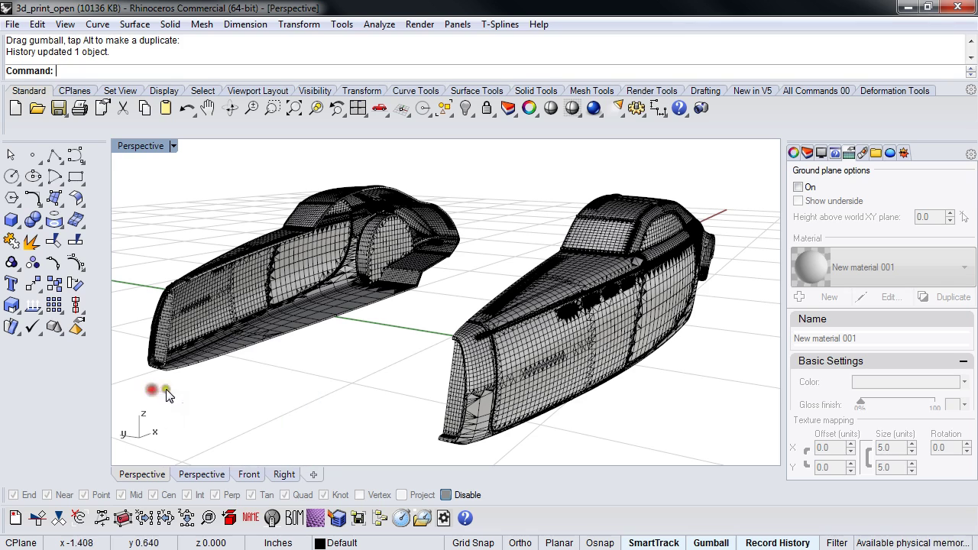
Check the half-body mesh whose outer side faces the view for naked edges, and close the edge analysis.
{"action": "left_click", "coordinate": [513, 372]}
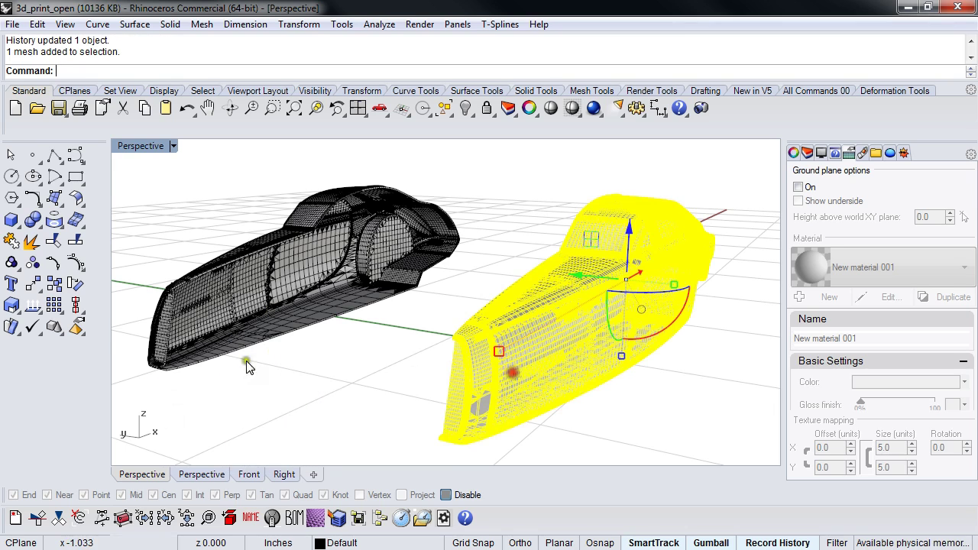
{"action": "right_click", "coordinate": [37, 313]}
{"action": "left_click", "coordinate": [76, 354]}
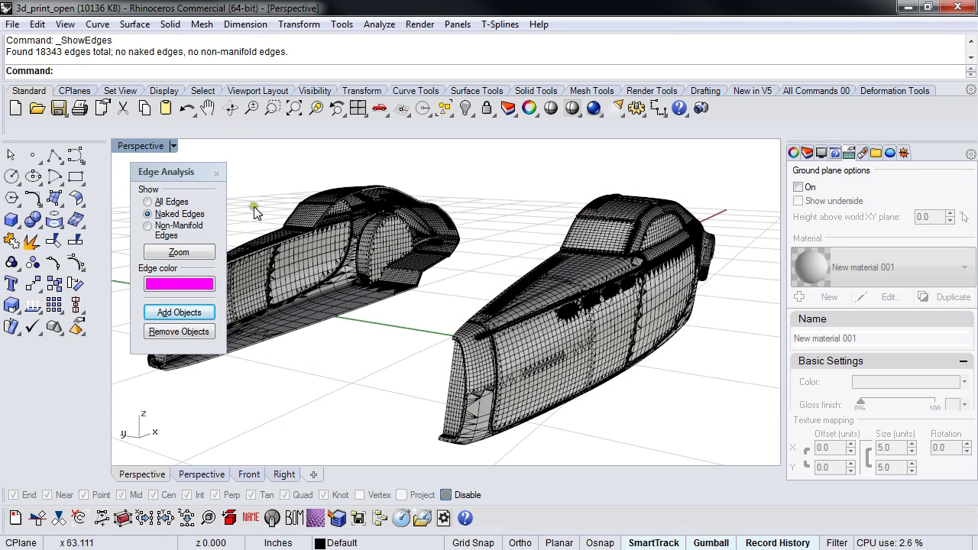
{"action": "left_click", "coordinate": [221, 172]}
{"action": "mouse_move", "coordinate": [323, 365]}
{"action": "right_mouse_down"}
{"action": "mouse_move", "coordinate": [356, 375]}
{"action": "mouse_move", "coordinate": [321, 375]}
{"action": "right_mouse_up"}
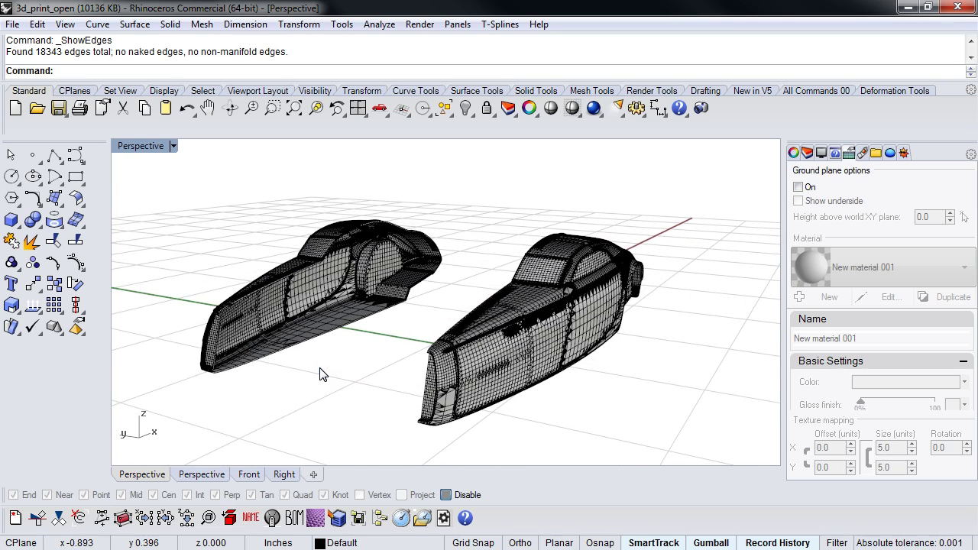